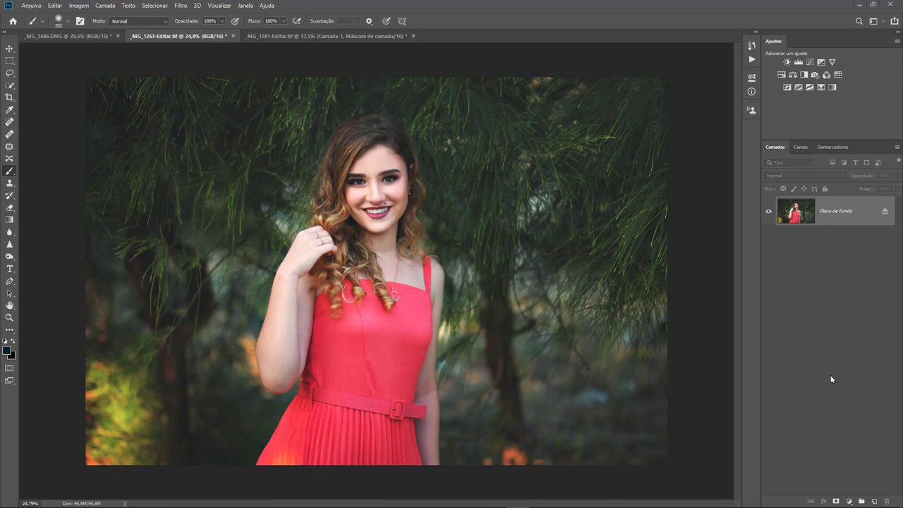
- On the girl-in-red photo, duplicate Plano de Fundo into a new Camada 1 layer
left_click(88, 37)
left_click(170, 36)
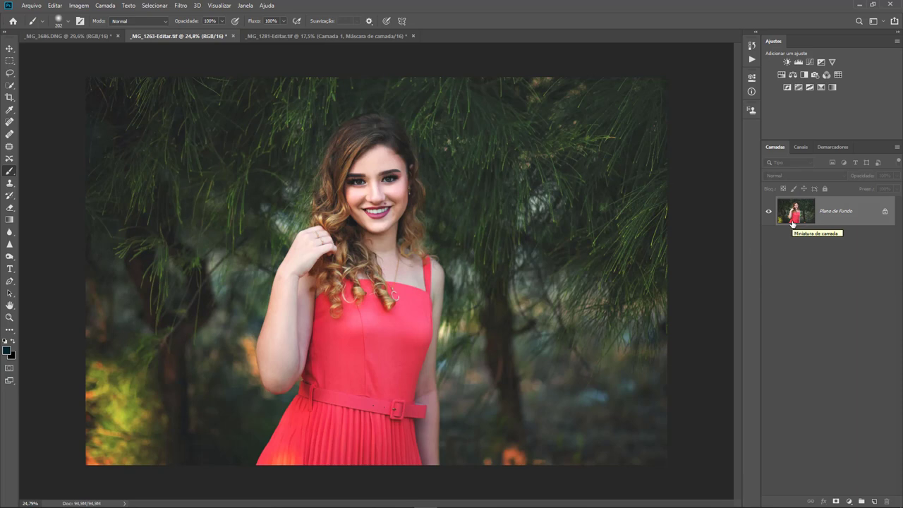
key("ctrl+j")
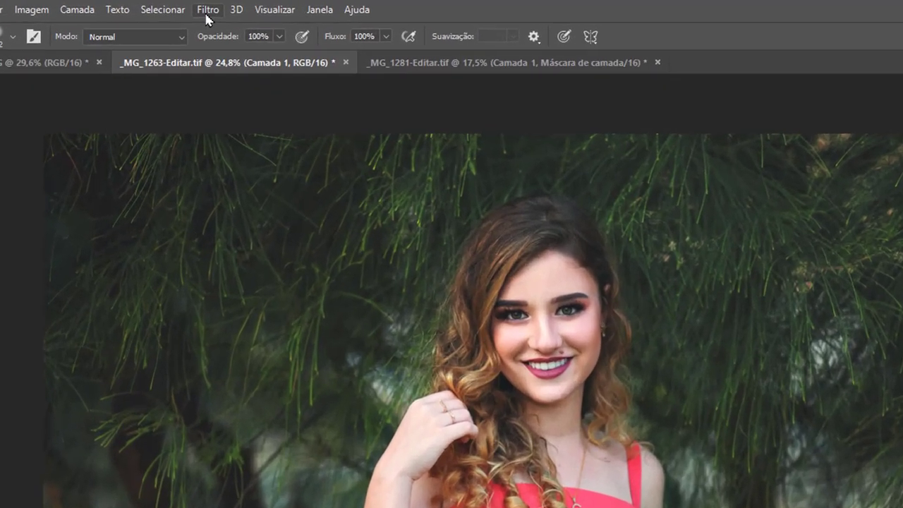
left_click(181, 7)
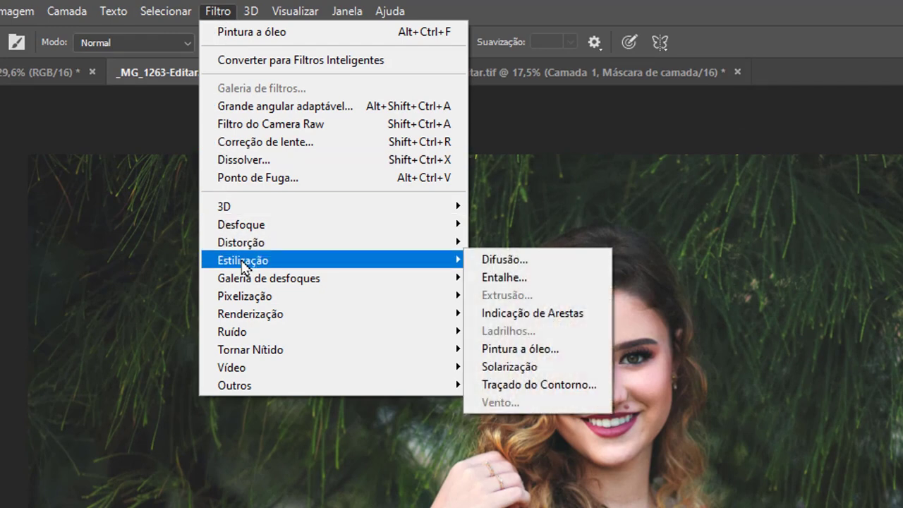
mouse_move(243, 261)
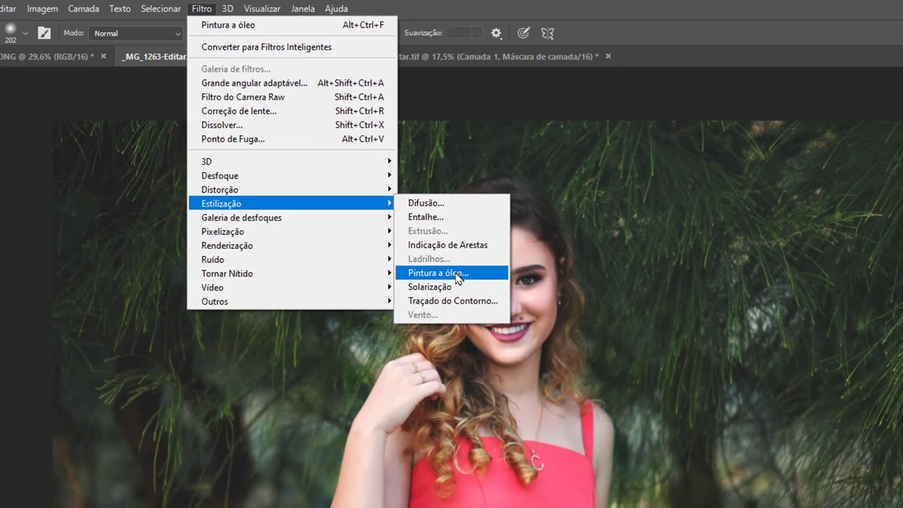
- Try strong Pintura a óleo settings: Dimensionamento and Detalhes de cerdas 10, lighting on at 7,1
left_click(457, 275)
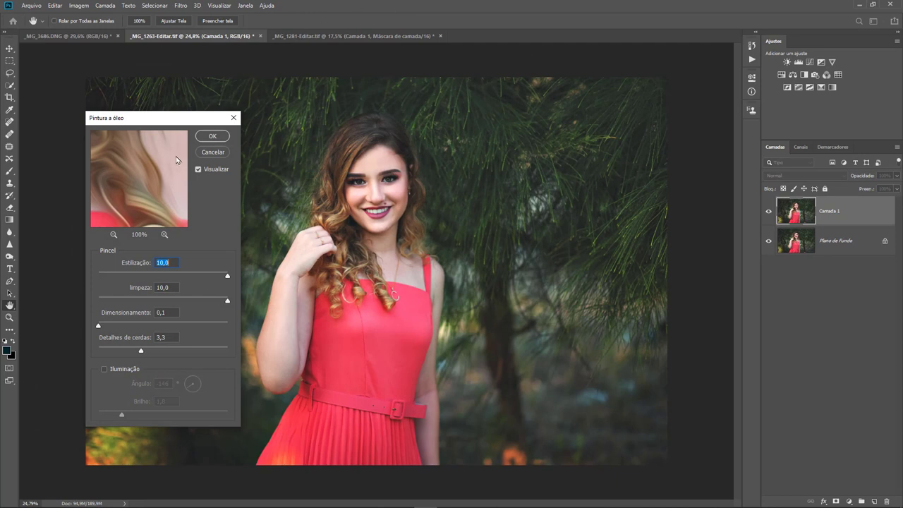
left_click_drag(152, 127, 549, 88)
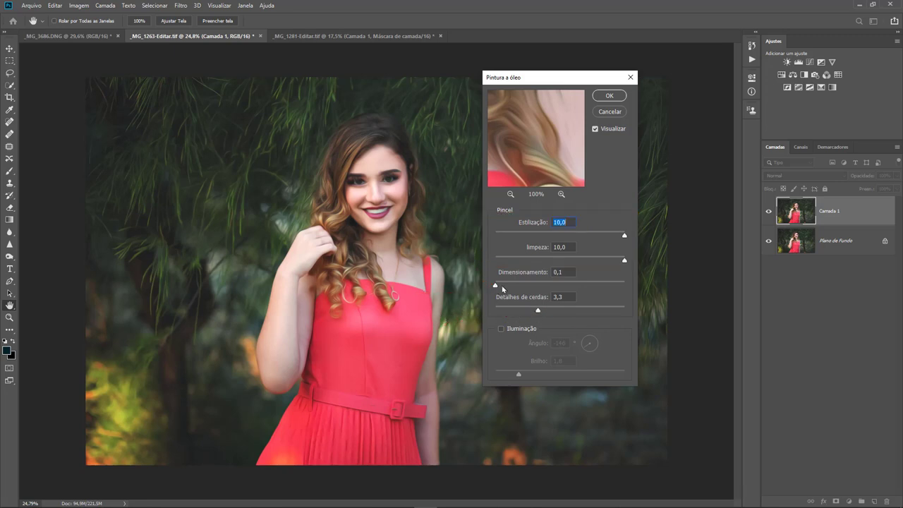
left_click_drag(502, 288, 624, 289)
left_click_drag(536, 310, 624, 310)
left_click(519, 330)
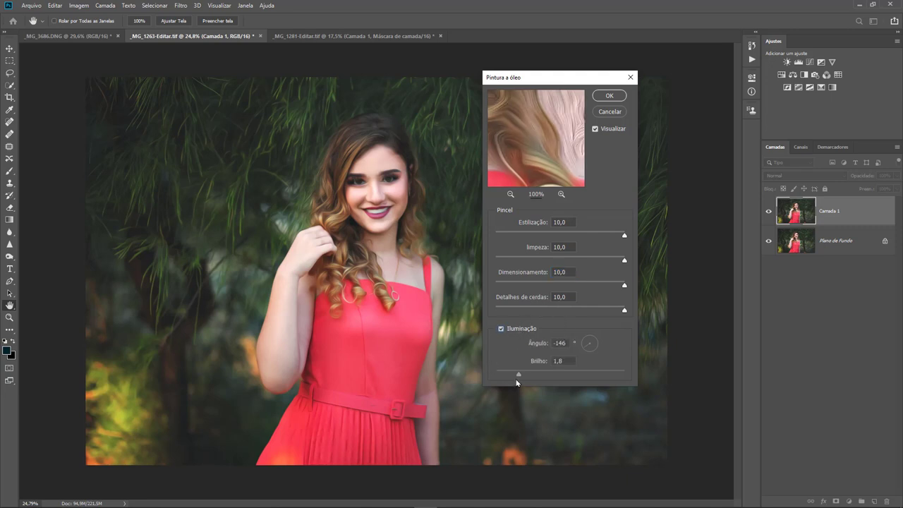
left_click_drag(518, 374, 586, 374)
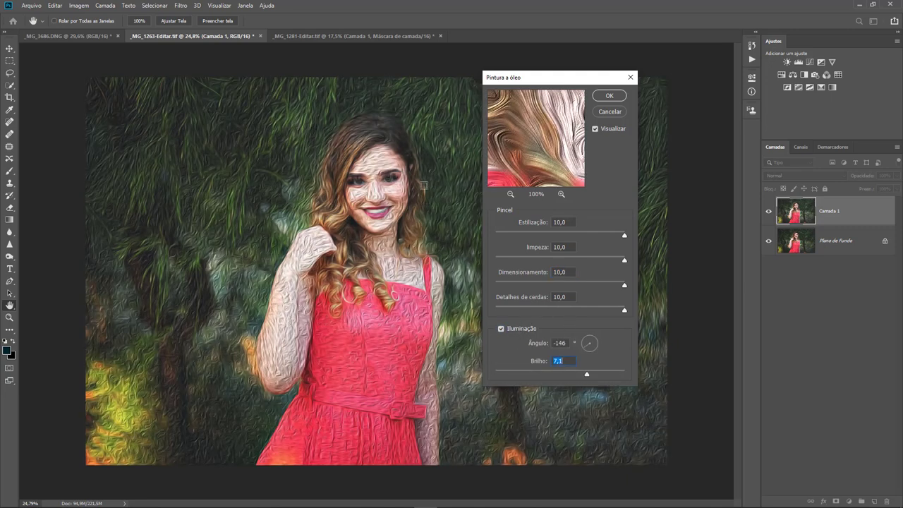
- Zoom in on the face, turn Iluminação off and set Detalhes de cerdas to 0
left_click(374, 195, "alt")
mouse_move(374, 195)
left_mouse_down()
mouse_move(439, 195)
mouse_move(374, 195)
left_mouse_up()
left_click(500, 328)
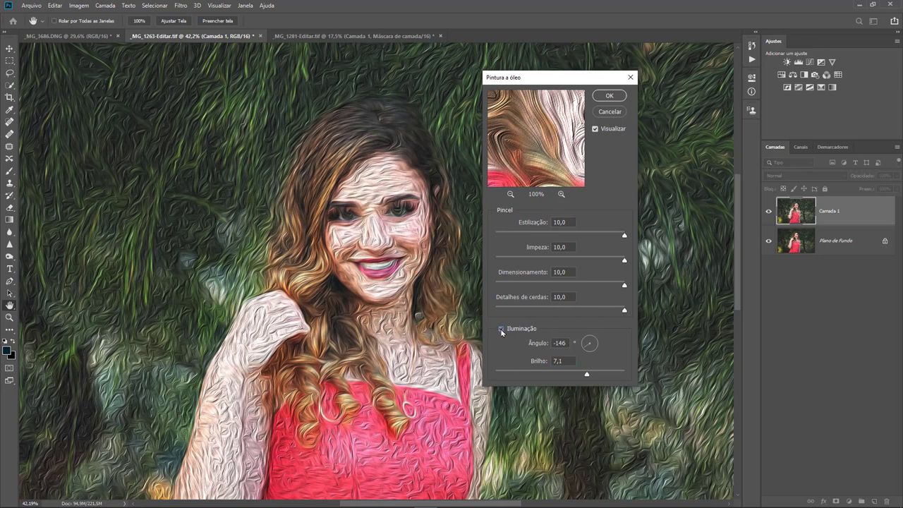
left_click_drag(624, 309, 495, 310)
- Lower Dimensionamento back to 0,1 in the Pintura a óleo dialog
left_click_drag(429, 313, 487, 311)
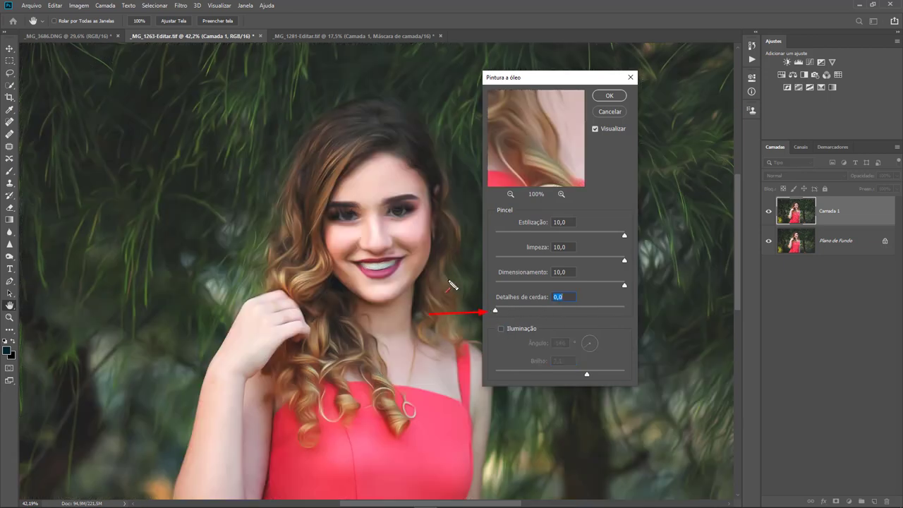
left_click_drag(445, 277, 492, 280)
left_click_drag(624, 285, 495, 285)
left_click_drag(519, 164, 624, 230)
left_click_drag(706, 347, 632, 275)
- Keep Estilização at 10 and bring Limpeza from 0 up to the maximum 10
left_click_drag(622, 256, 495, 257)
mouse_move(624, 234)
left_mouse_down()
mouse_move(498, 242)
mouse_move(624, 235)
left_mouse_up()
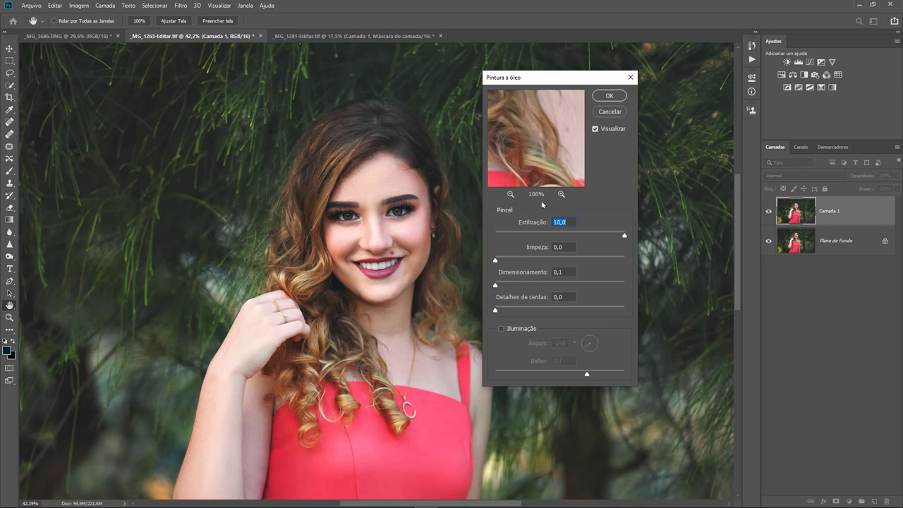
left_click_drag(485, 79, 585, 129)
key("Escape")
left_click_drag(495, 261, 556, 259)
left_click_drag(556, 262, 624, 259)
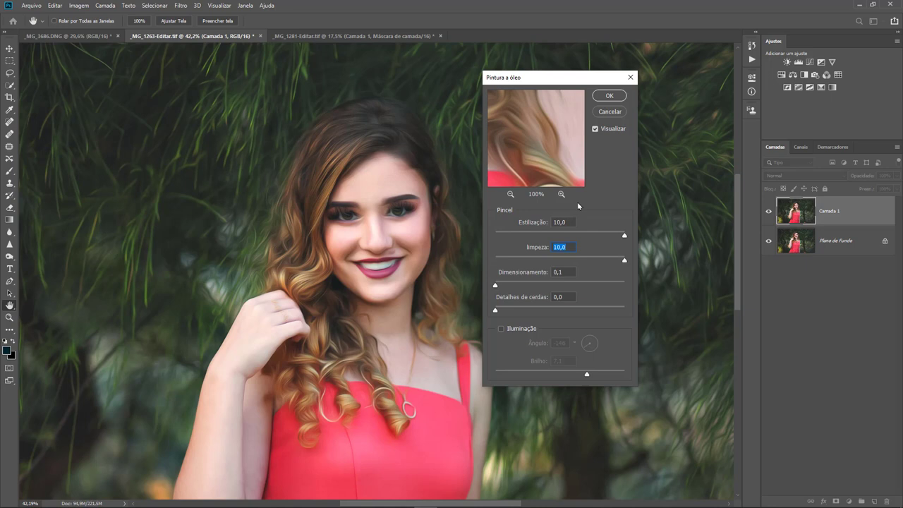
- Apply the Pintura a óleo filter to Camada 1, then zoom in and out to inspect the portrait
left_click(609, 96)
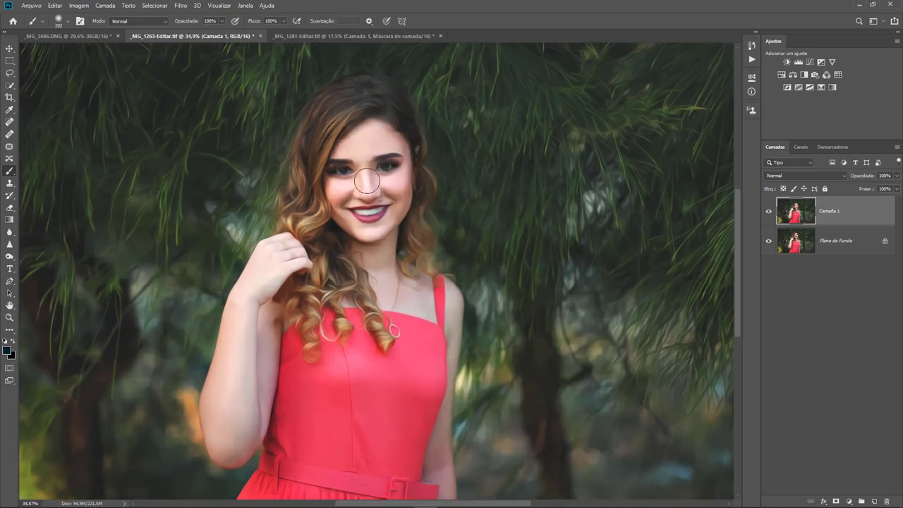
scroll(366, 181, "up", 5)
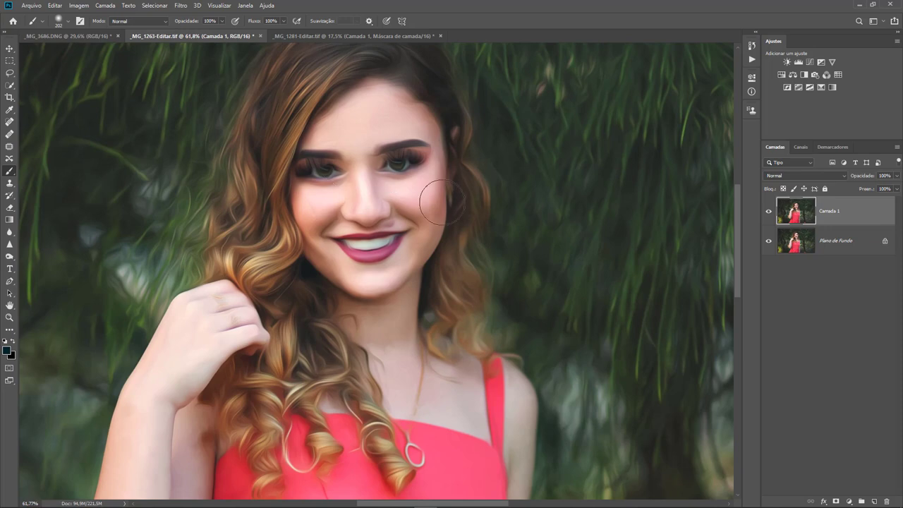
scroll(423, 194, "down", 5)
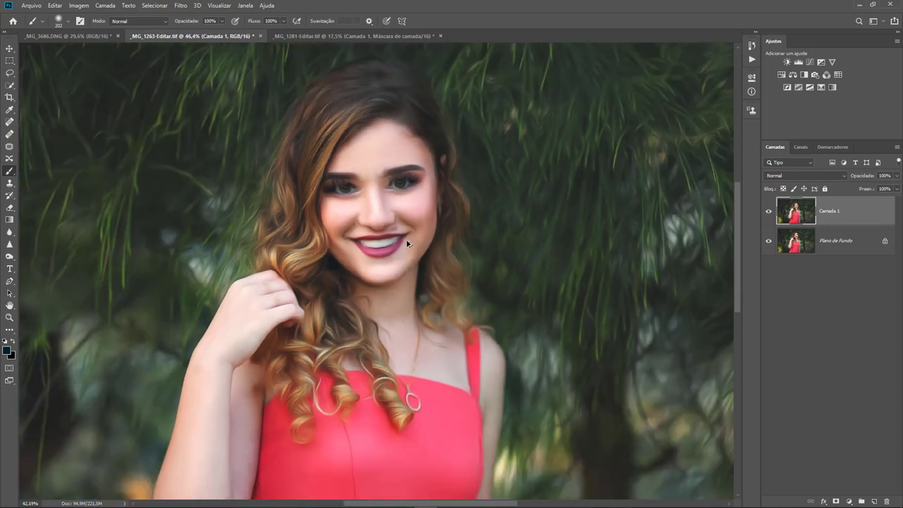
scroll(528, 106, "up", 4)
scroll(555, 123, "up", 3)
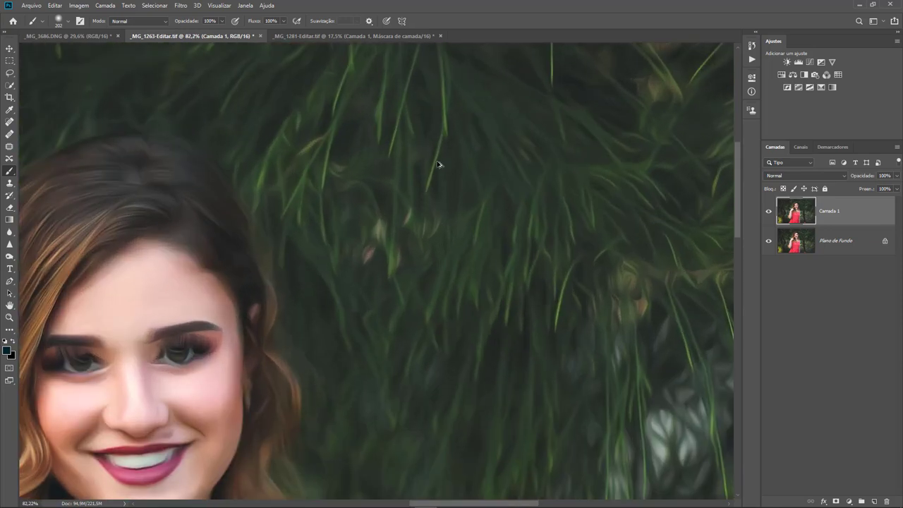
scroll(576, 286, "down", 5)
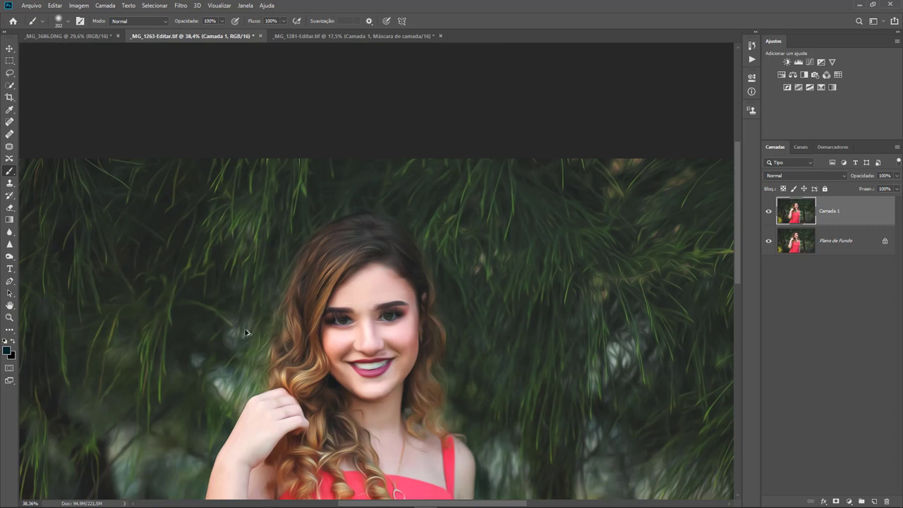
scroll(405, 412, "up", 2)
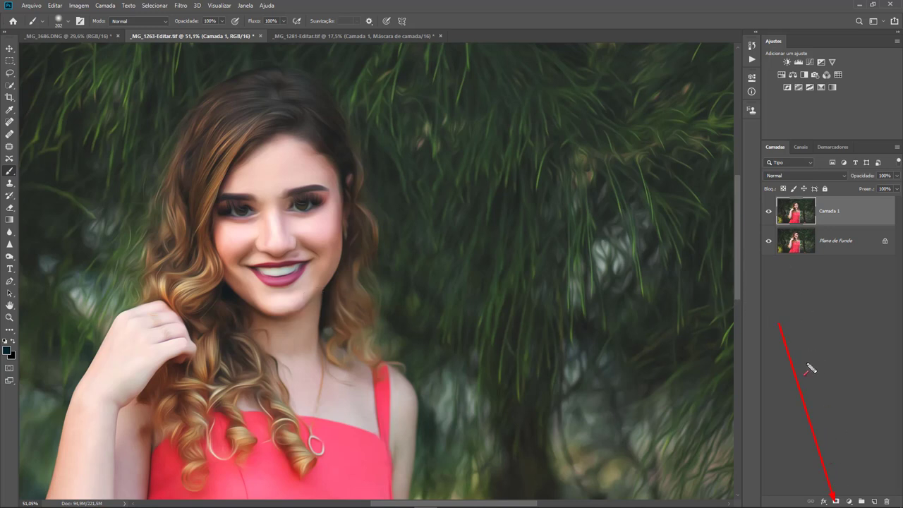
- Add a white mask to Camada 1, make black the painting colour, and enlarge the brush to 275
left_click(836, 502)
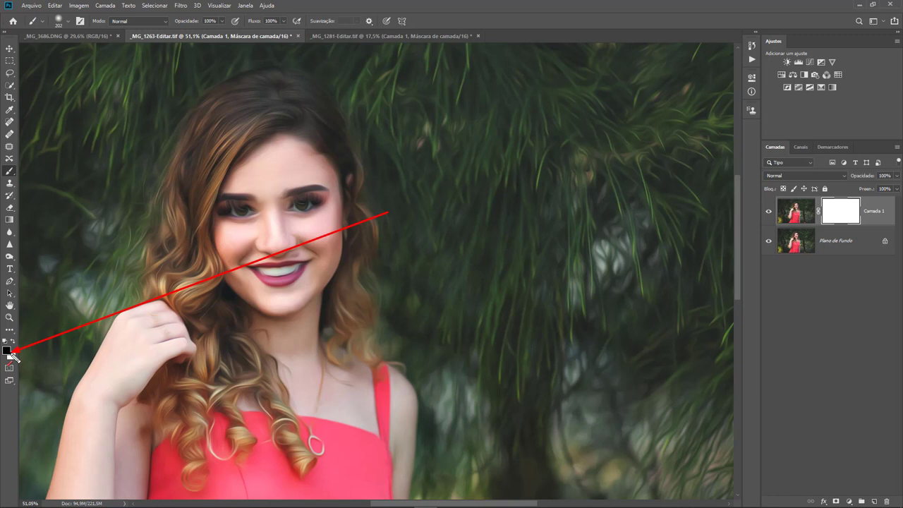
left_click(8, 350)
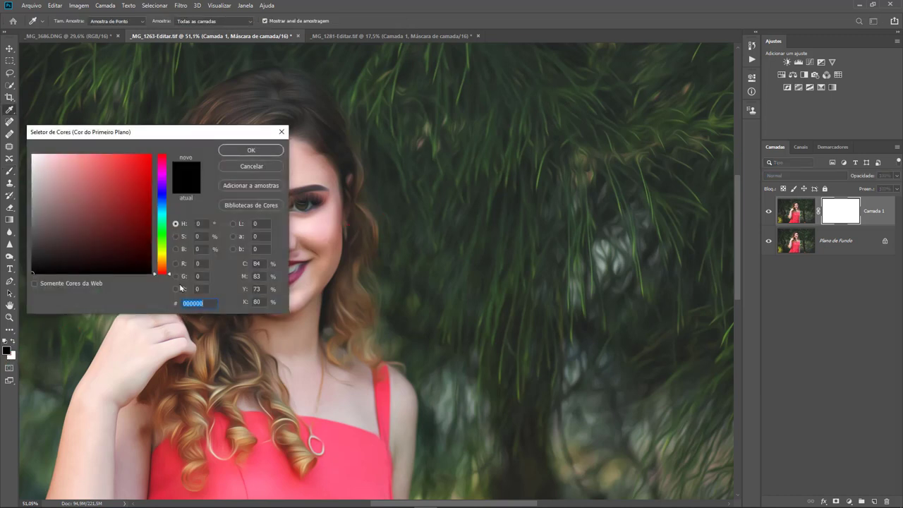
left_click(278, 149)
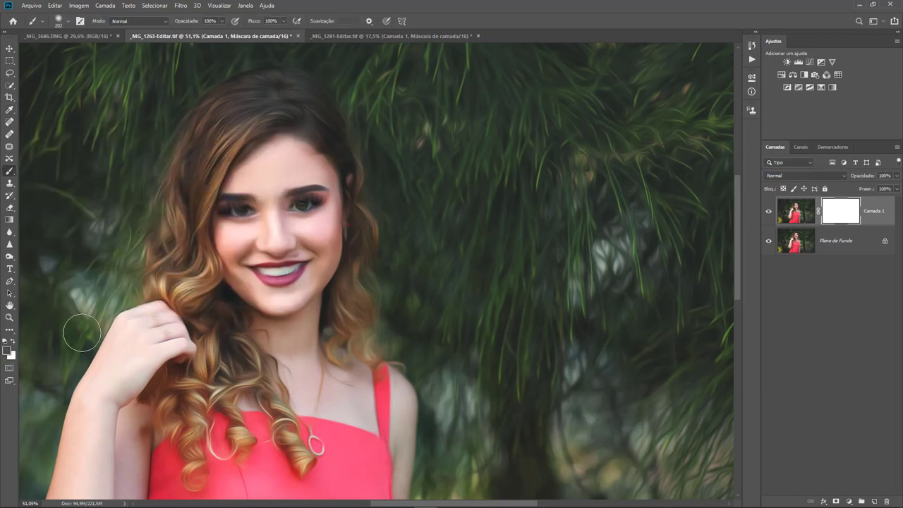
key("x")
left_click(13, 343)
left_click(13, 343)
right_click(262, 240, "alt")
- Paint black on the mask over the face, eyes, forehead, neck and hand
left_click(272, 223)
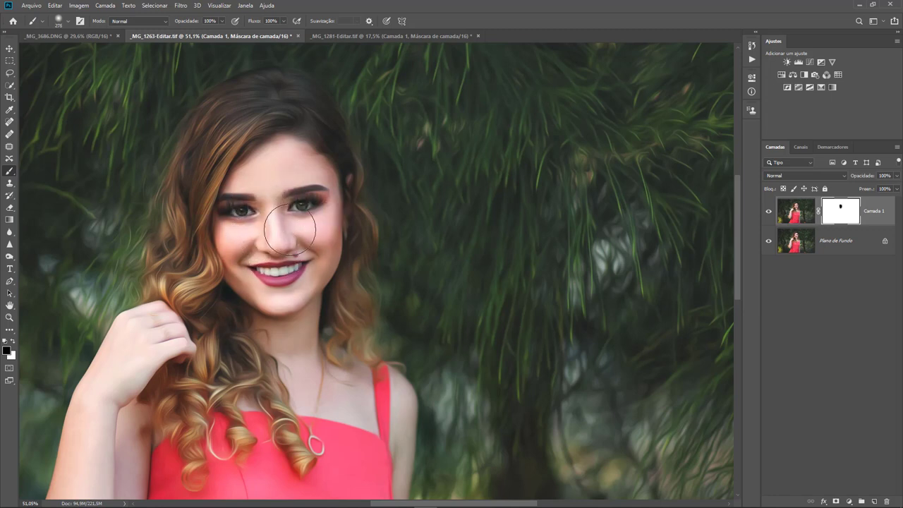
scroll(272, 222, "up", 2)
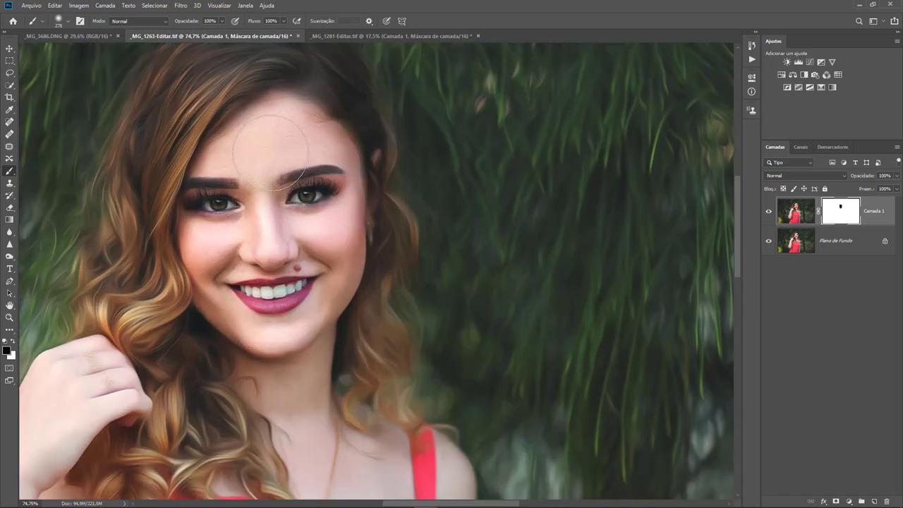
left_click_drag(312, 268, 334, 162)
mouse_move(180, 30)
left_mouse_down()
mouse_move(212, 121)
mouse_move(261, 35)
left_mouse_up()
mouse_move(282, 332)
left_mouse_down()
mouse_move(287, 415)
mouse_move(376, 323)
left_mouse_up()
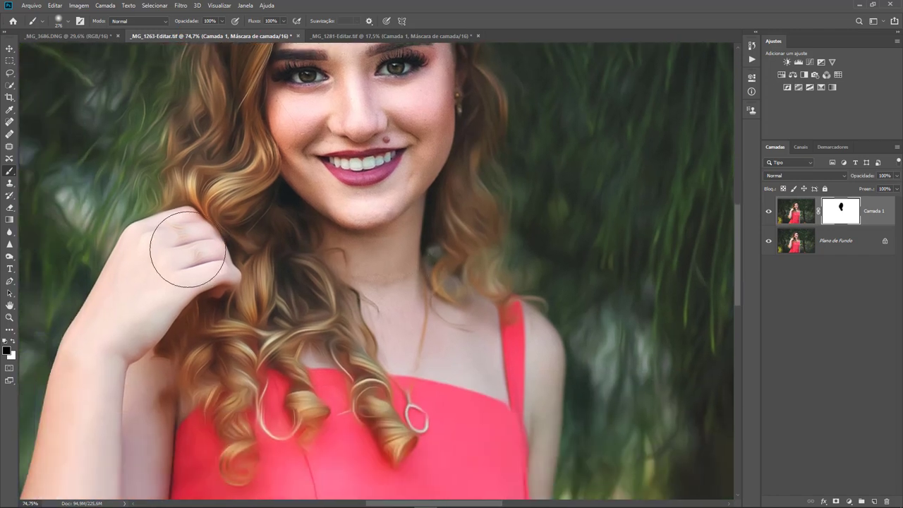
mouse_move(186, 252)
left_mouse_down()
mouse_move(134, 312)
mouse_move(157, 265)
left_mouse_up()
- Resize the brush between about 161 and 298 while working over the arm and dress
key("bracketleft")
key("bracketleft")
key("bracketleft")
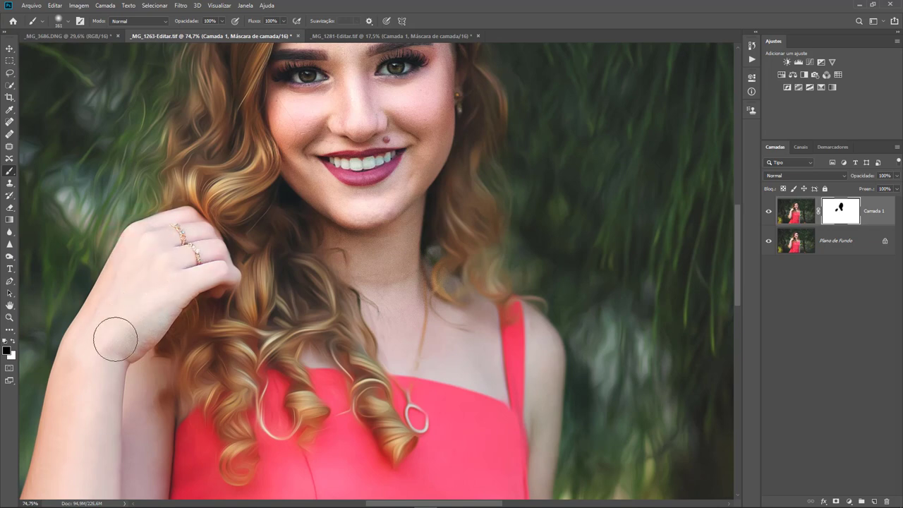
mouse_move(127, 413)
left_mouse_down()
mouse_move(108, 274)
mouse_move(122, 285)
left_mouse_up()
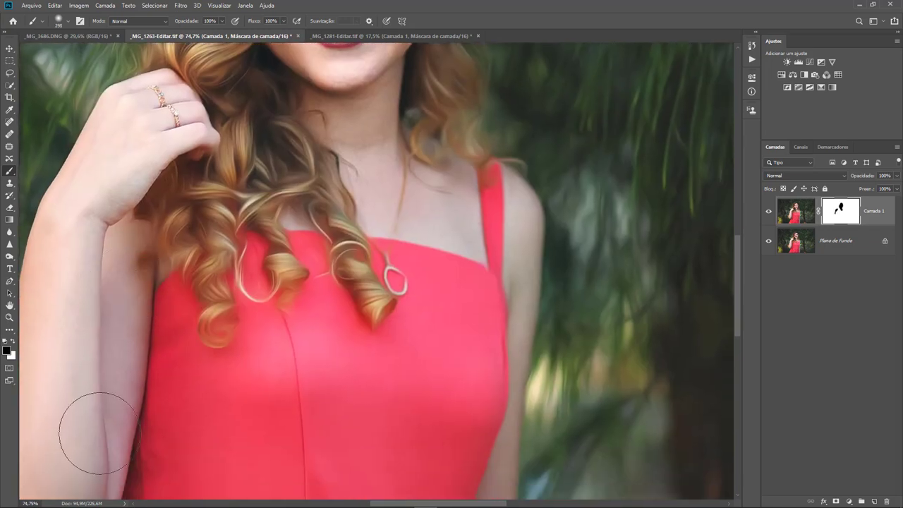
mouse_move(372, 315)
left_mouse_down()
mouse_move(238, 359)
mouse_move(293, 381)
left_mouse_up()
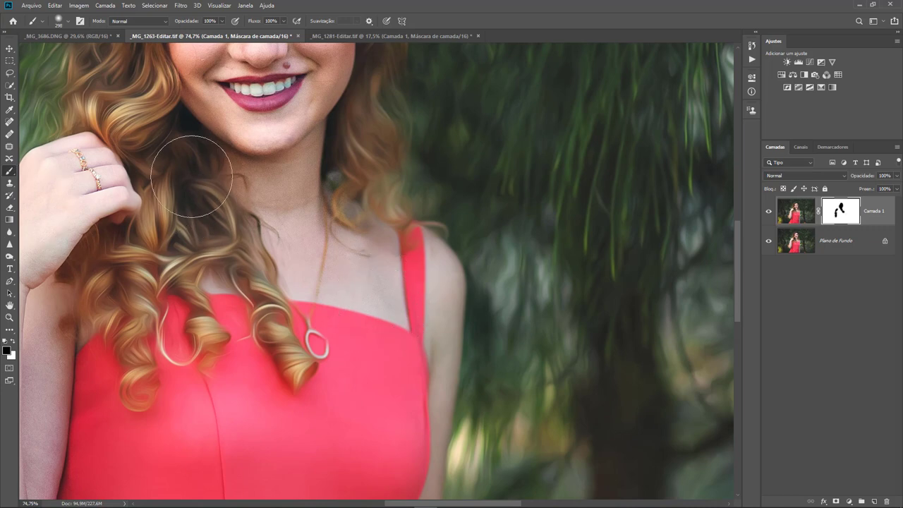
left_click_drag(173, 162, 246, 266)
scroll(283, 359, "up", 3)
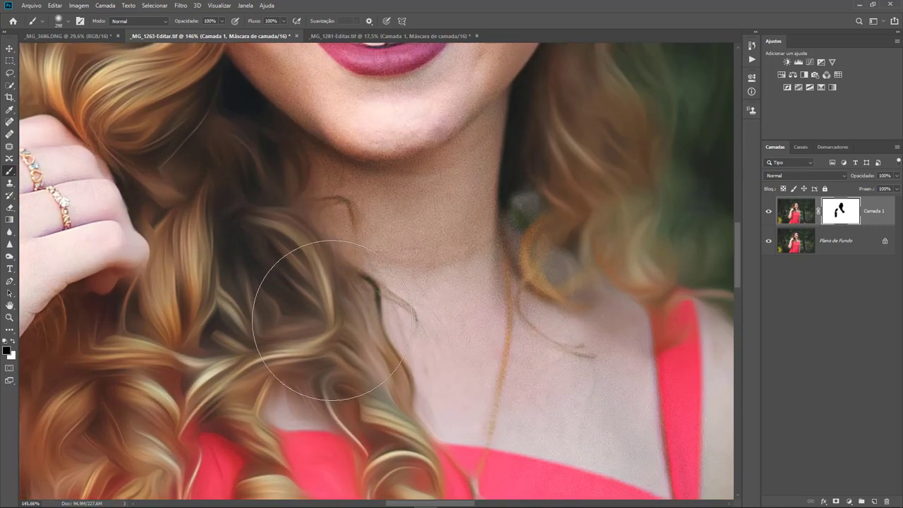
- Toggle Camada 1's visibility to compare the painted layer with the original photo
left_click(769, 212)
left_click(770, 212)
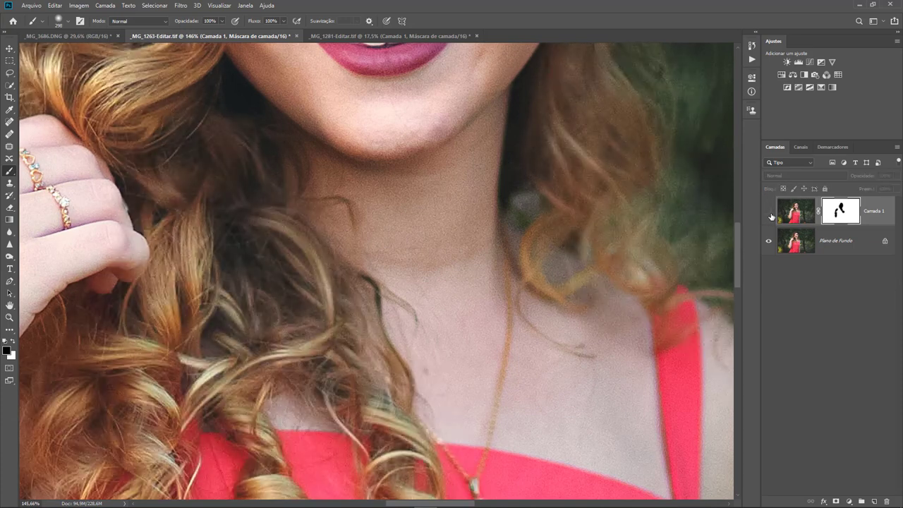
left_click(769, 212)
scroll(452, 264, "down", 3)
scroll(402, 395, "down", 3)
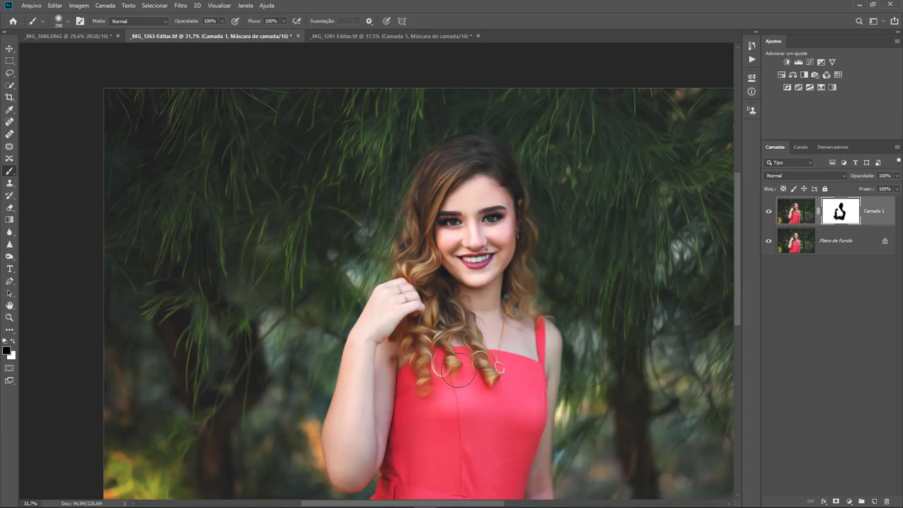
scroll(494, 296, "up", 2)
scroll(599, 233, "up", 2)
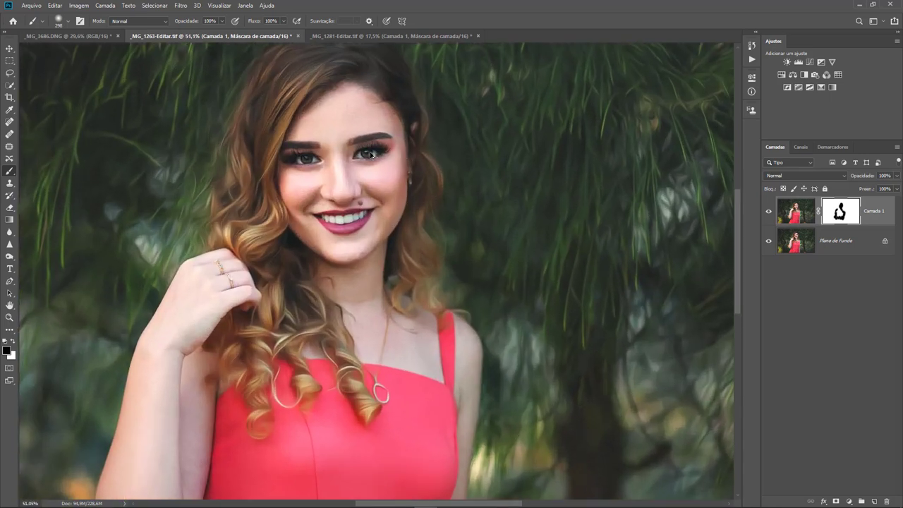
- Compare again, then restore original detail on the curls near the neck
left_click(769, 210)
scroll(684, 201, "up", 3)
scroll(684, 201, "up", 2)
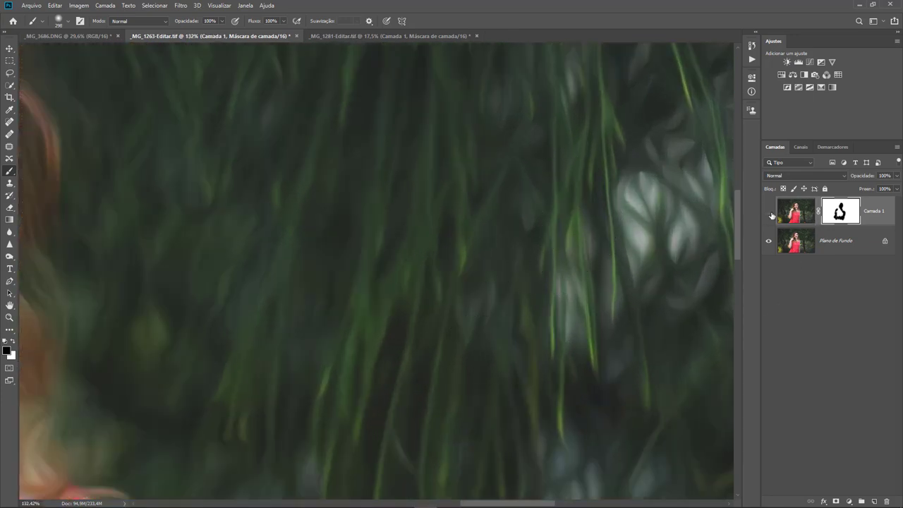
scroll(469, 282, "down", 4)
scroll(393, 306, "down", 3)
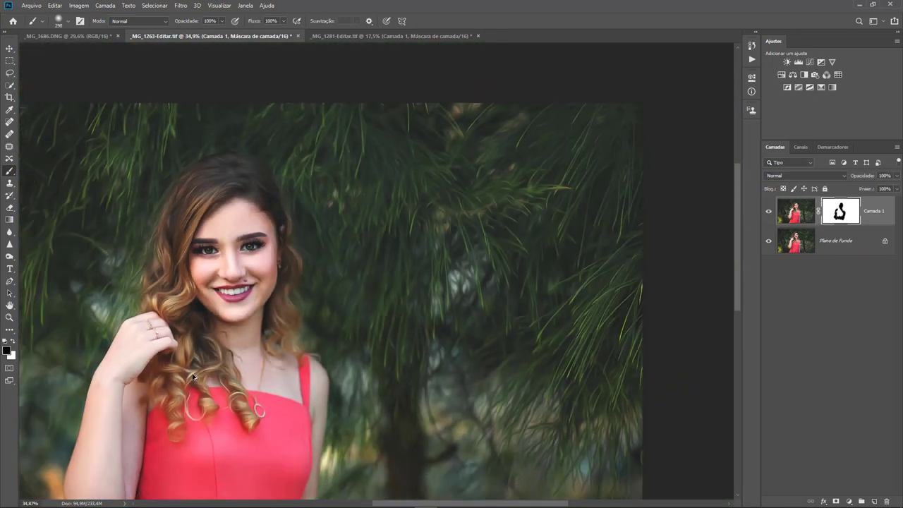
scroll(193, 377, "up", 3)
scroll(202, 389, "up", 3)
scroll(242, 292, "up", 2)
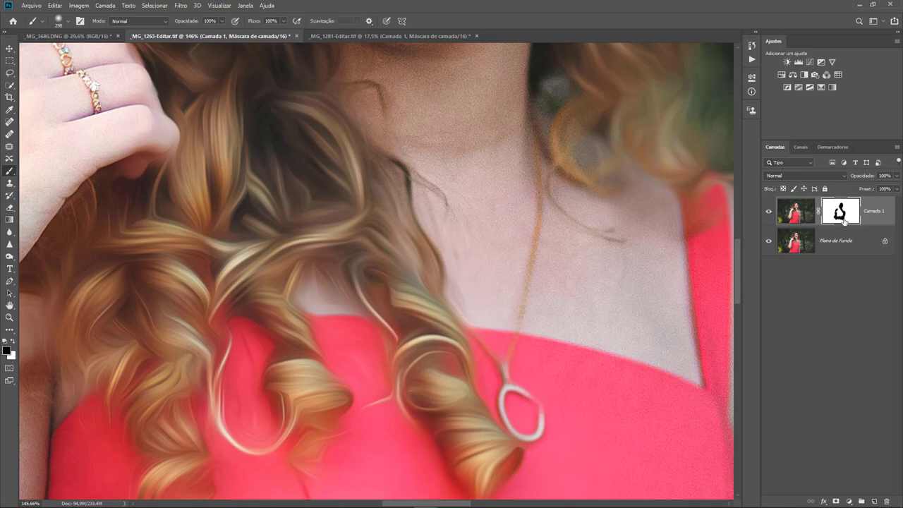
left_click(201, 350)
scroll(399, 200, "down", 6)
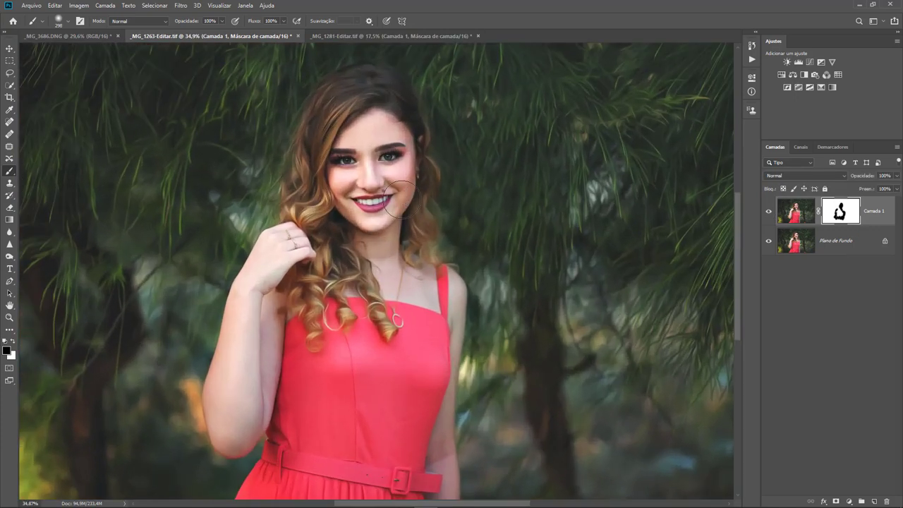
left_click(71, 36)
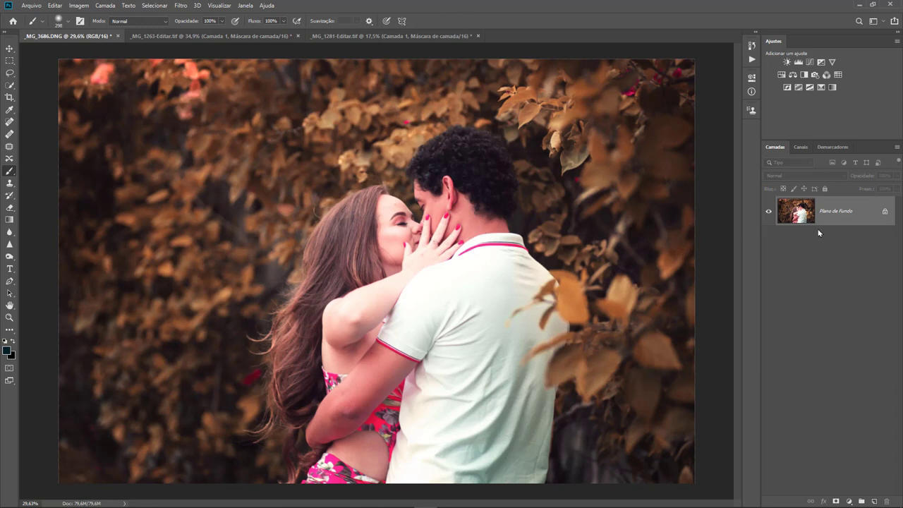
- Duplicate the couple photo's Plano de Fundo and apply Pintura a óleo once
key("ctrl+j")
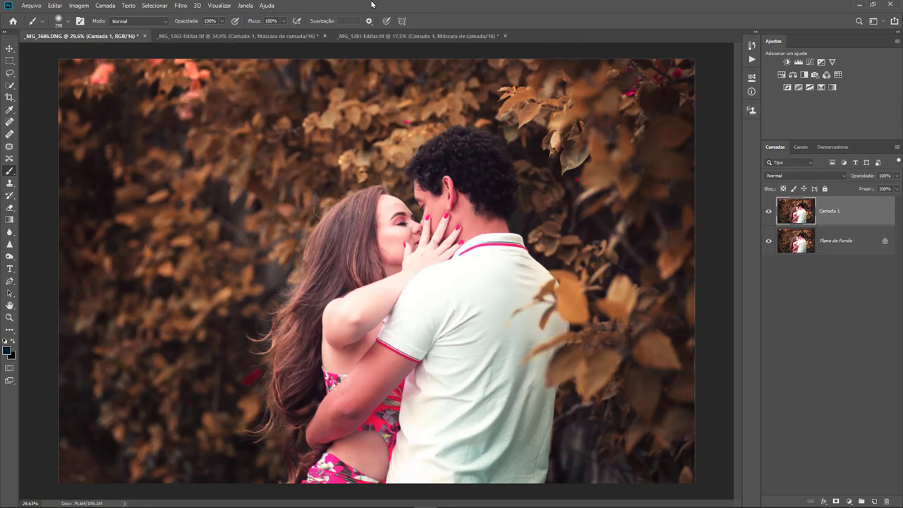
left_click(184, 6)
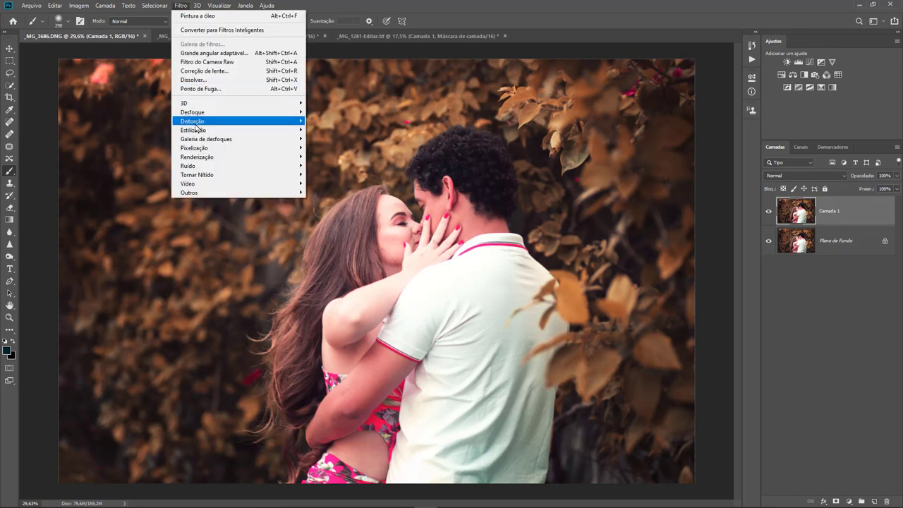
mouse_move(193, 130)
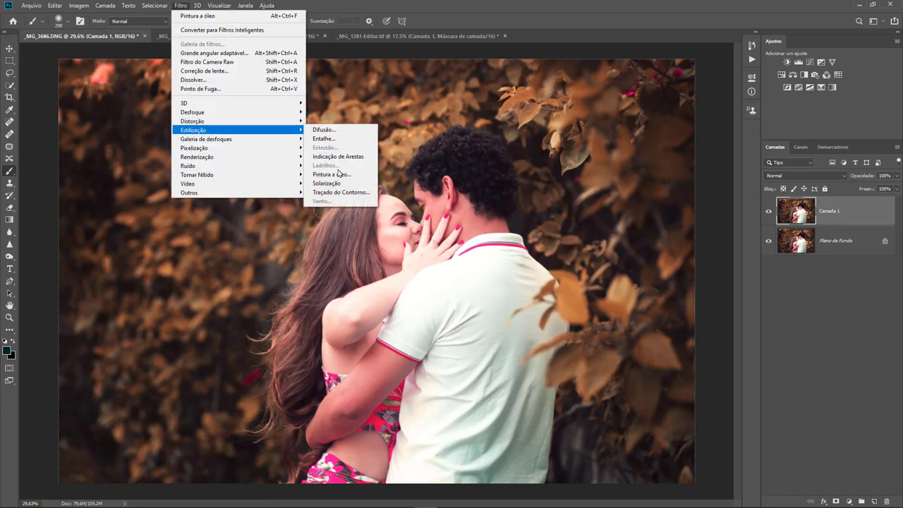
left_click(339, 174)
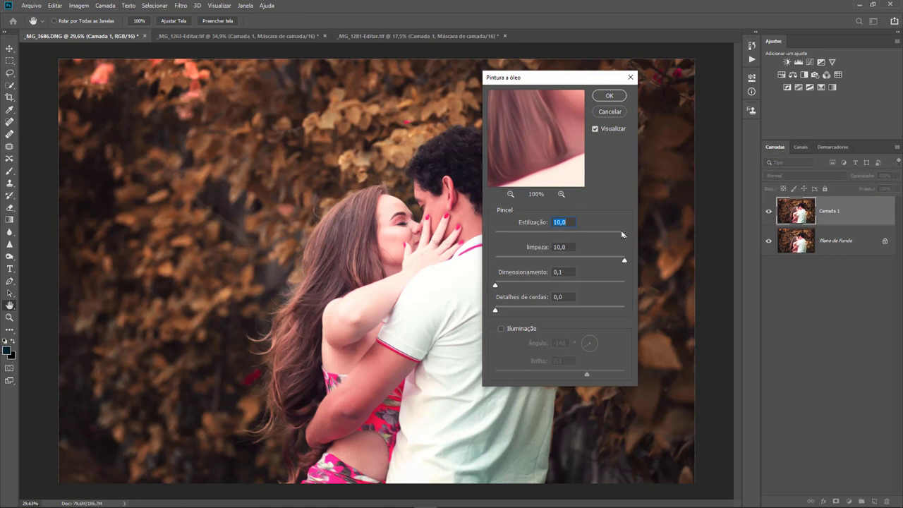
left_click(608, 96)
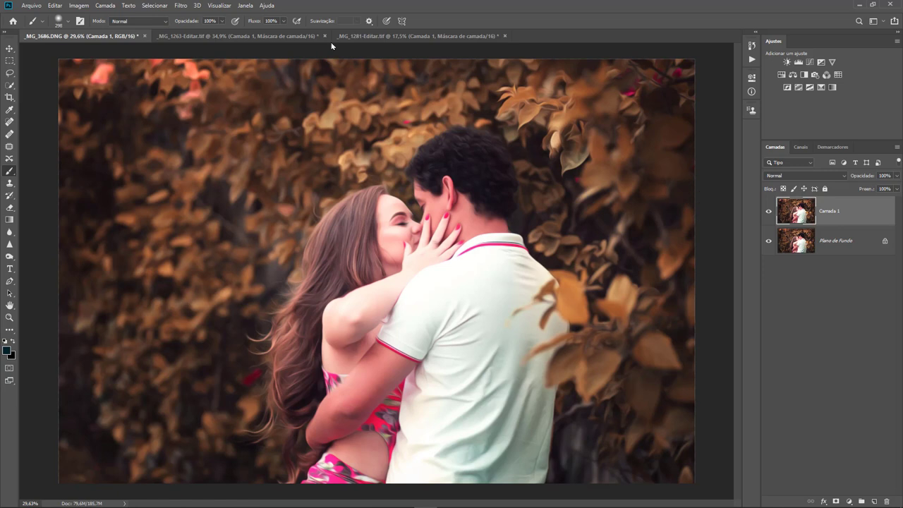
- Apply Pintura a óleo two more times, then fit the whole photo to the window
left_click(182, 7)
mouse_move(193, 130)
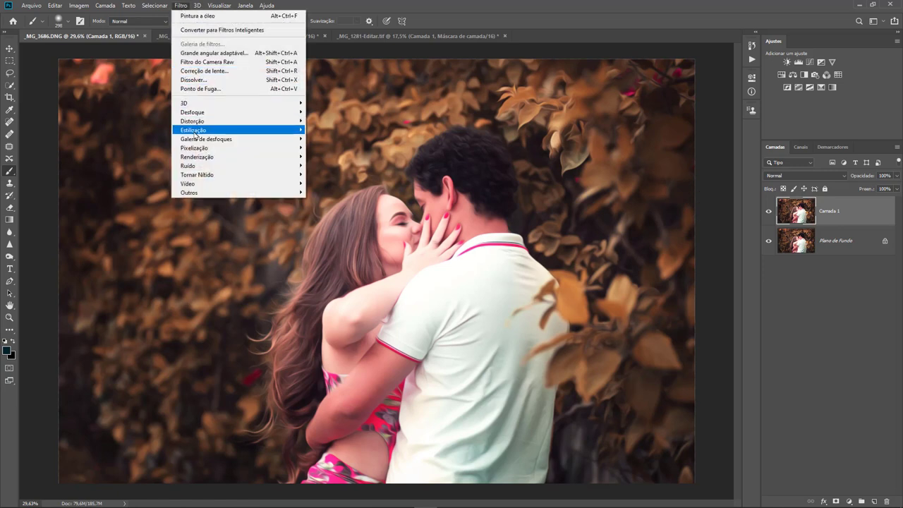
left_click(331, 174)
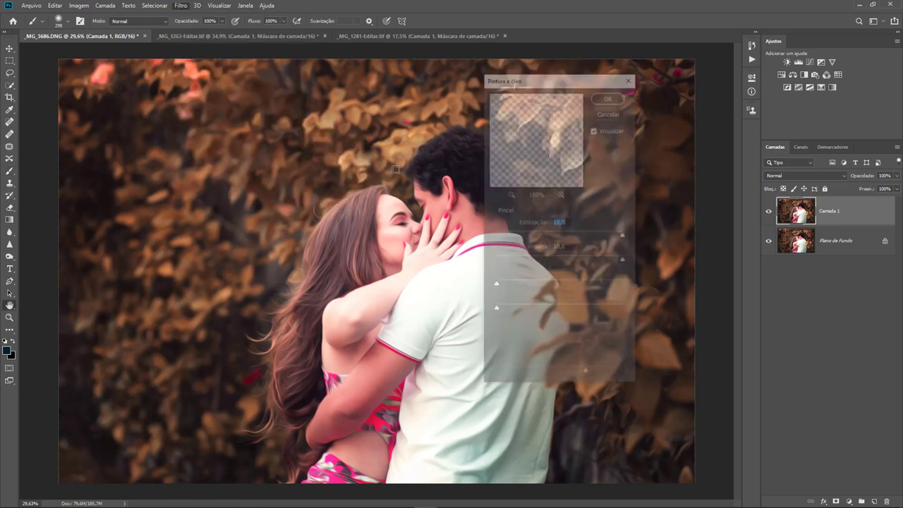
left_click(608, 96)
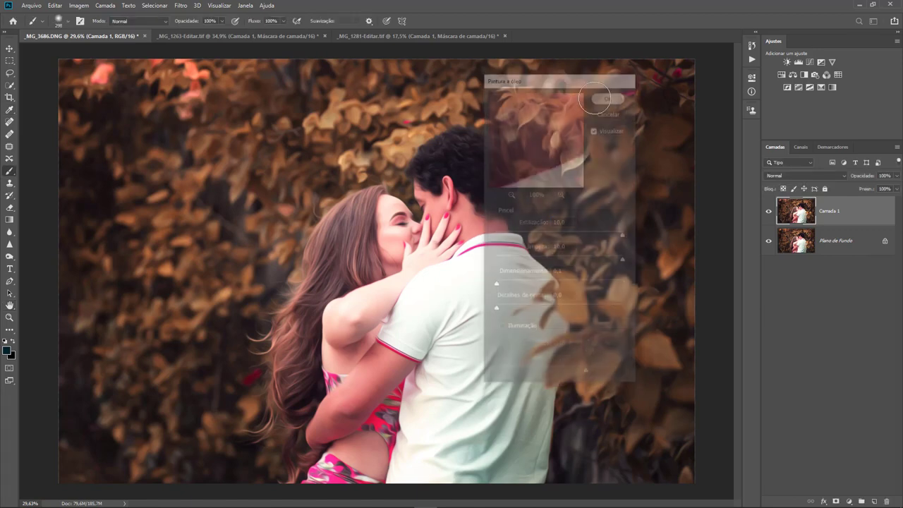
left_click(181, 6)
mouse_move(204, 130)
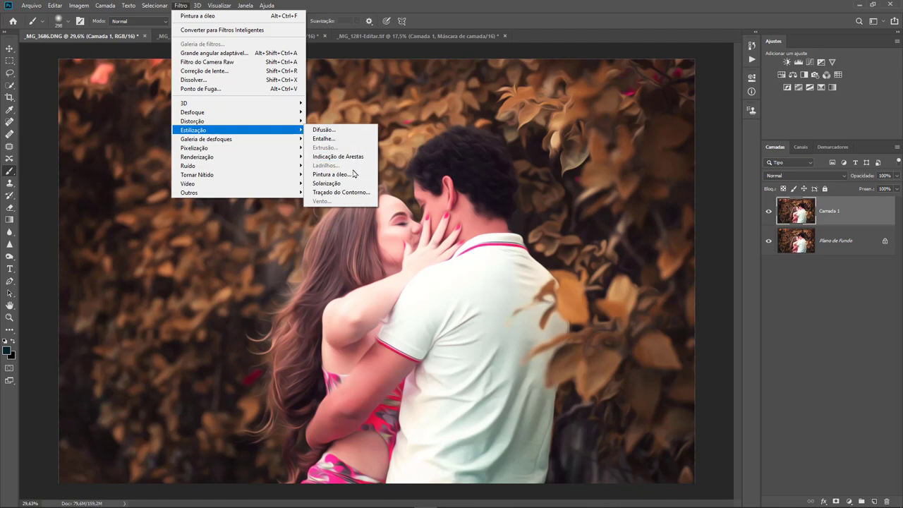
left_click(356, 173)
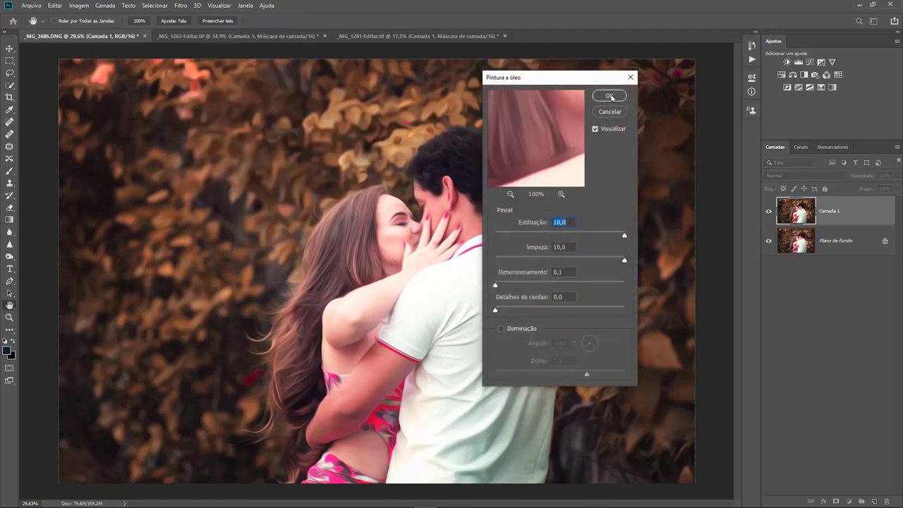
left_click(609, 95)
key("b")
key("ctrl+0")
scroll(427, 242, "down", 3)
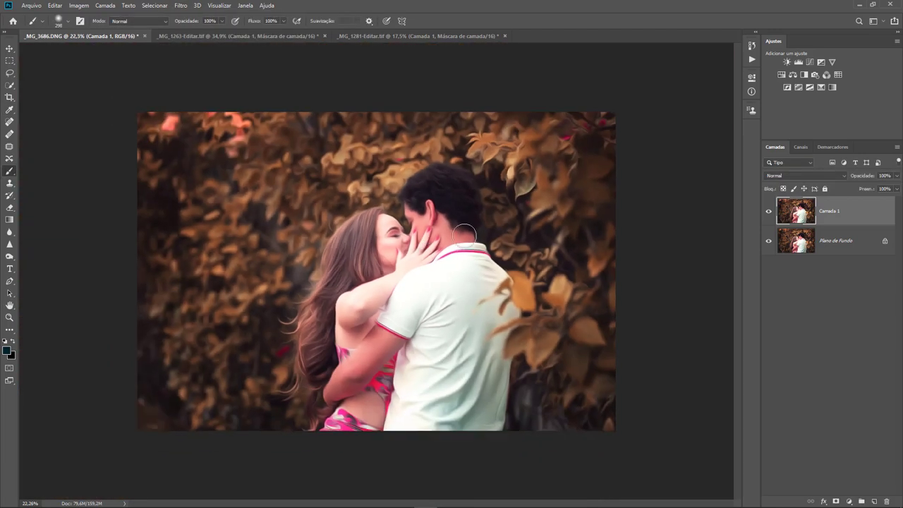
key("ctrl+0")
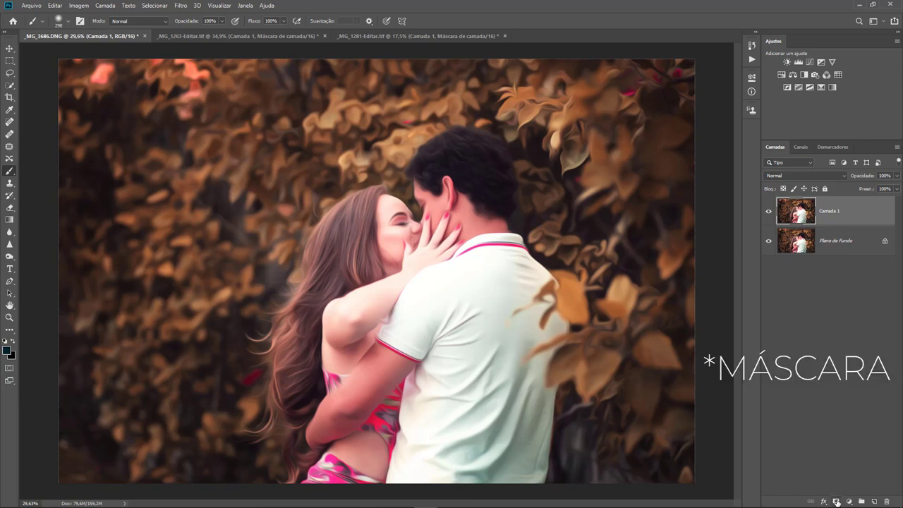
- Add a mask to Camada 1, paint black over the couple, and set opacity to 79%
left_click(835, 502)
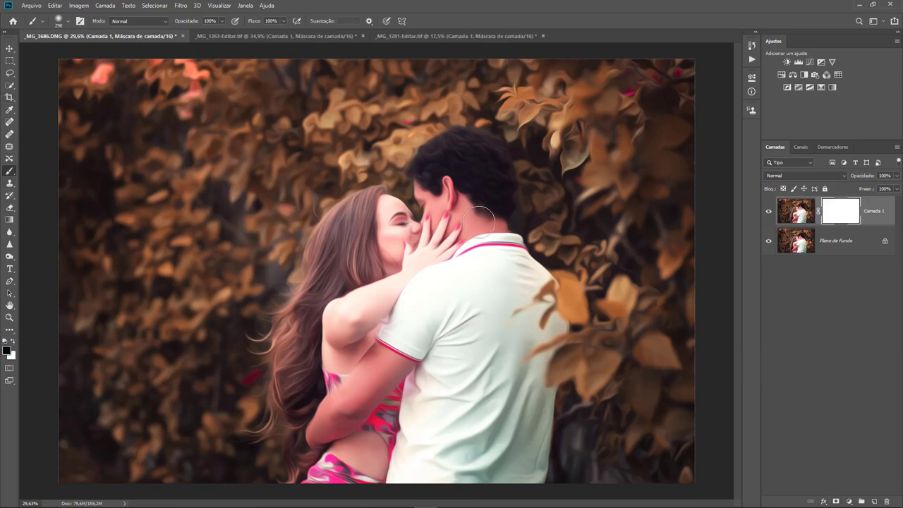
mouse_move(444, 275)
left_mouse_down()
mouse_move(451, 211)
mouse_move(480, 181)
left_mouse_up()
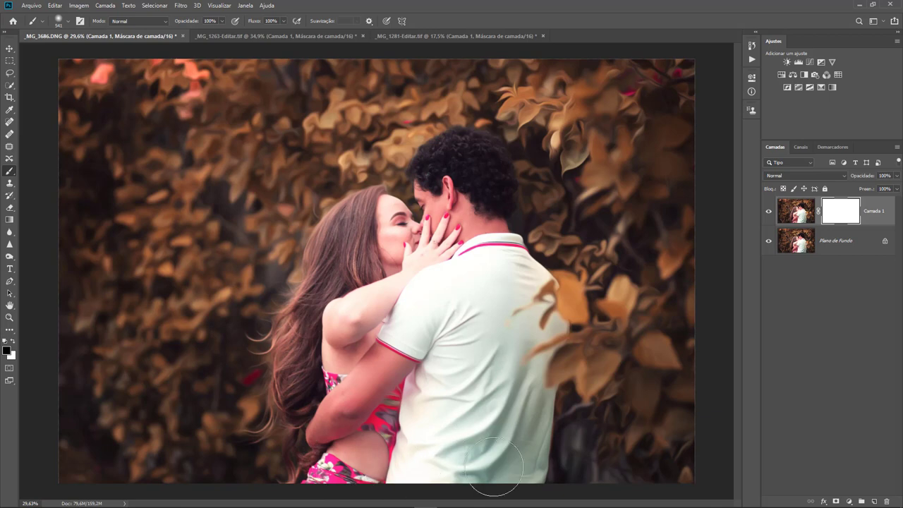
scroll(441, 239, "down", 2)
scroll(441, 240, "up", 3)
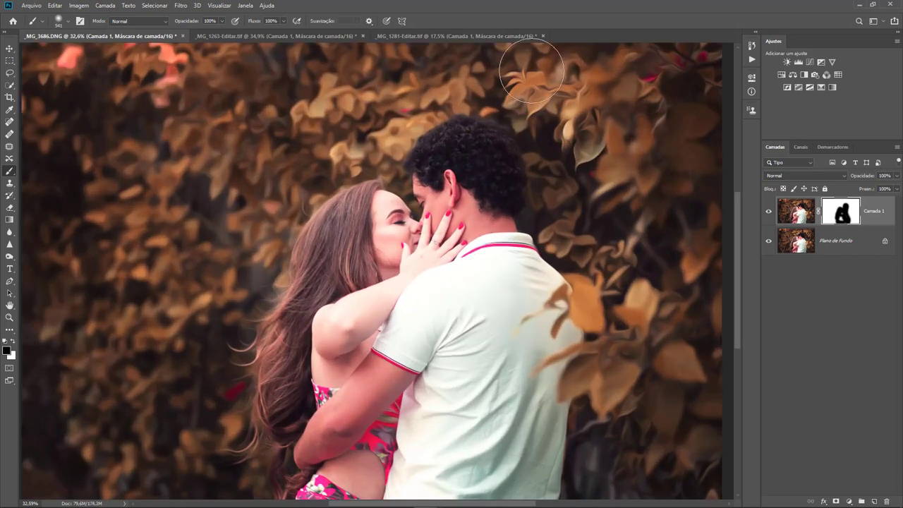
scroll(533, 79, "up", 2)
scroll(525, 134, "down", 2)
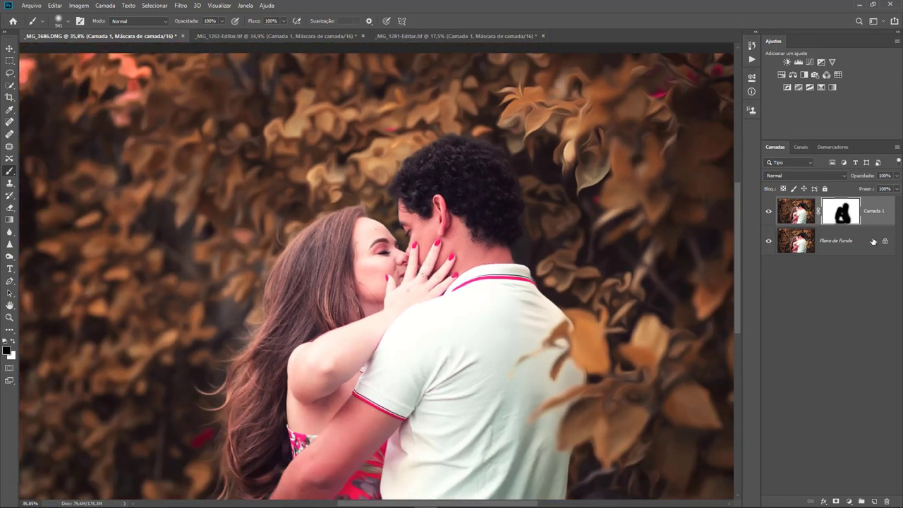
left_click_drag(868, 179, 857, 181)
scroll(633, 121, "up", 3)
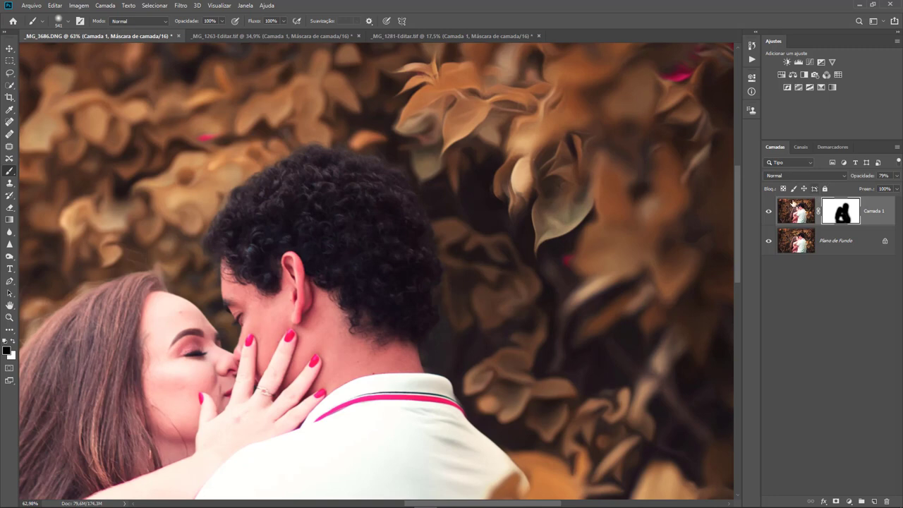
scroll(437, 201, "down", 2)
scroll(353, 211, "down", 4)
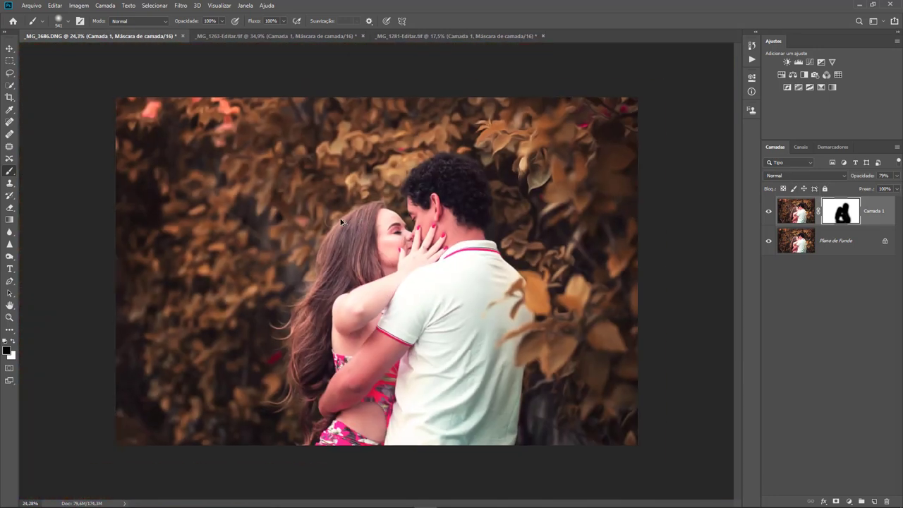
scroll(340, 221, "up", 1)
left_click(767, 213)
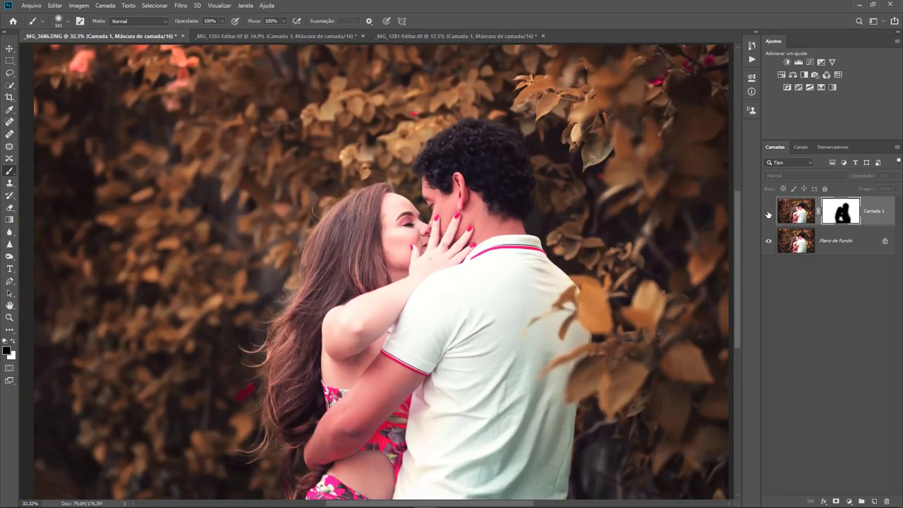
left_click(768, 212)
scroll(648, 116, "up", 1)
scroll(645, 120, "up", 3)
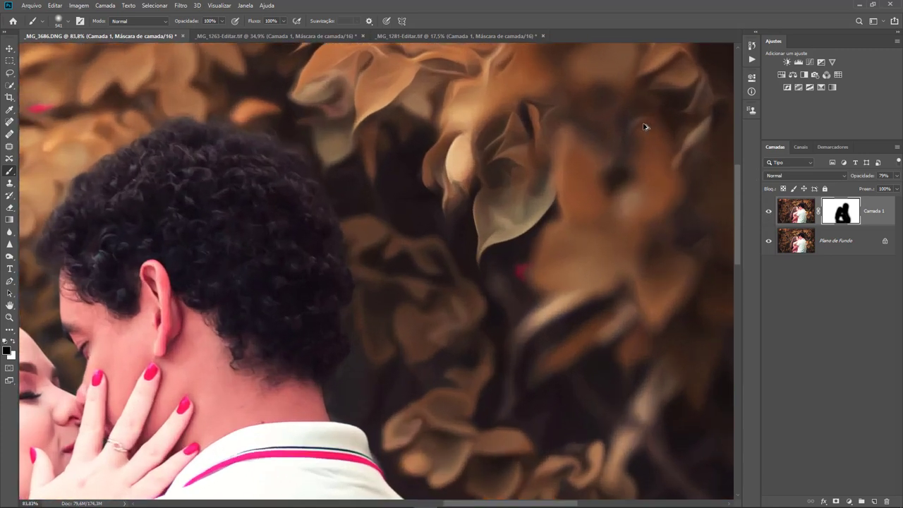
left_click(768, 214)
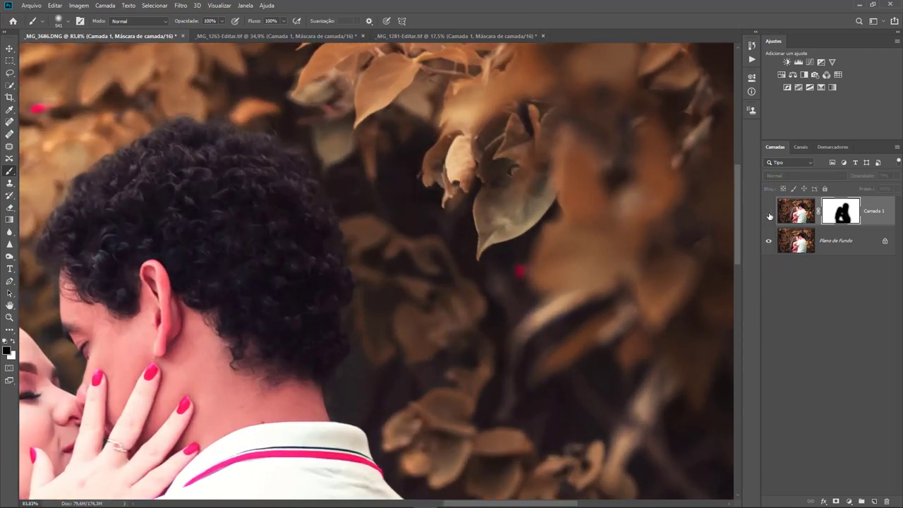
left_click(768, 213)
left_click(768, 214)
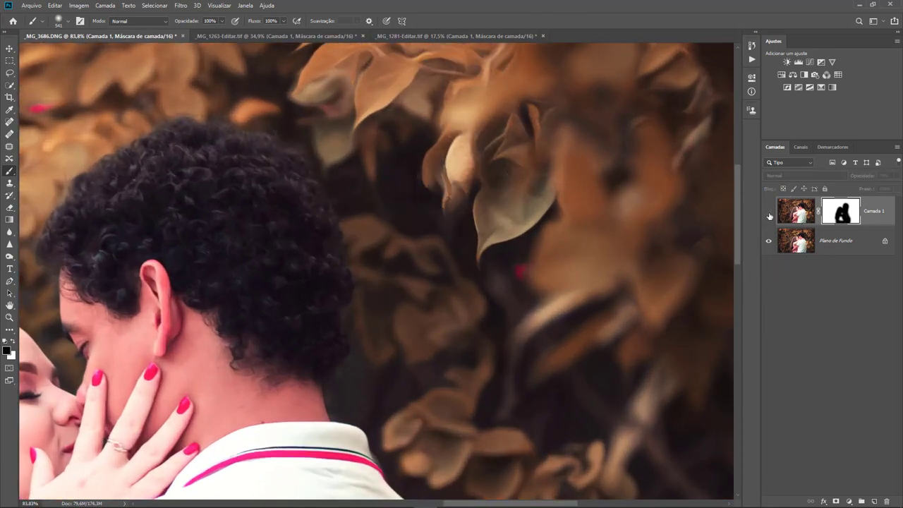
scroll(451, 264, "down", 3)
scroll(423, 437, "up", 2)
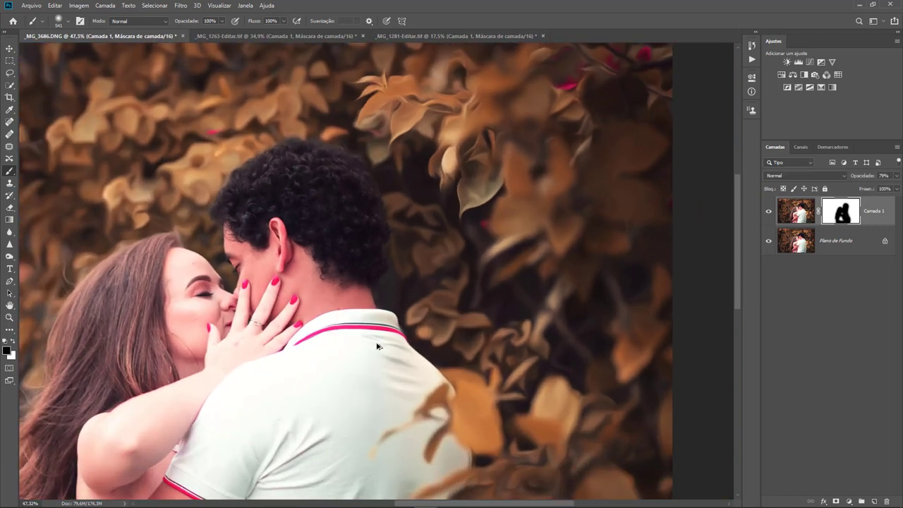
scroll(272, 215, "down", 3)
scroll(272, 216, "up", 2)
scroll(290, 118, "up", 1)
left_click_drag(290, 119, 380, 171)
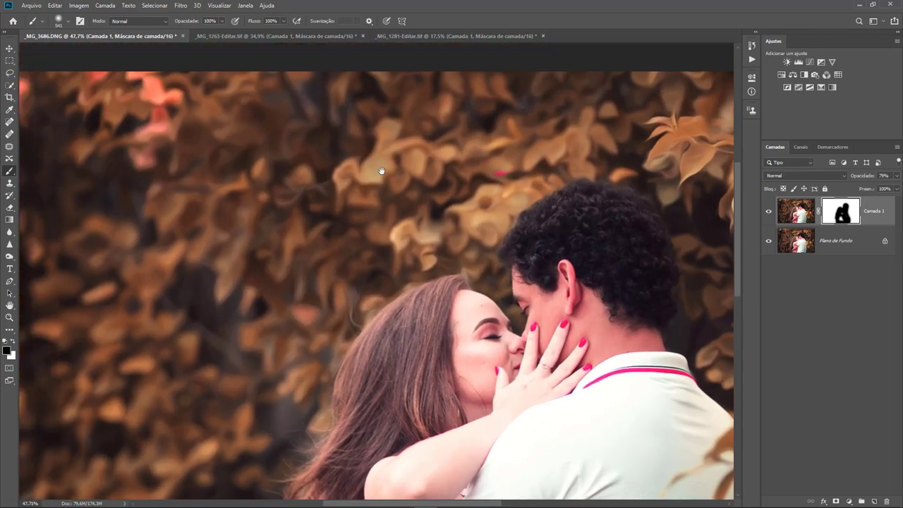
left_click(768, 214)
left_click(768, 214)
scroll(455, 215, "down", 2)
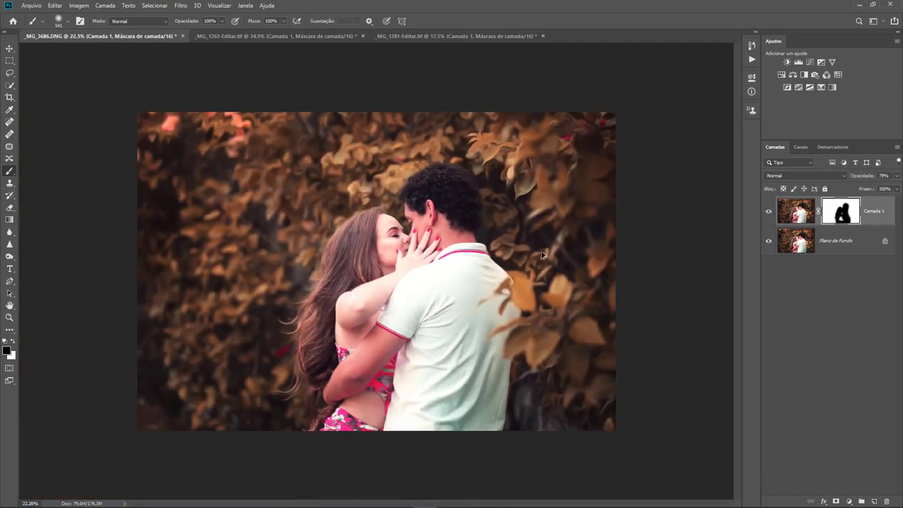